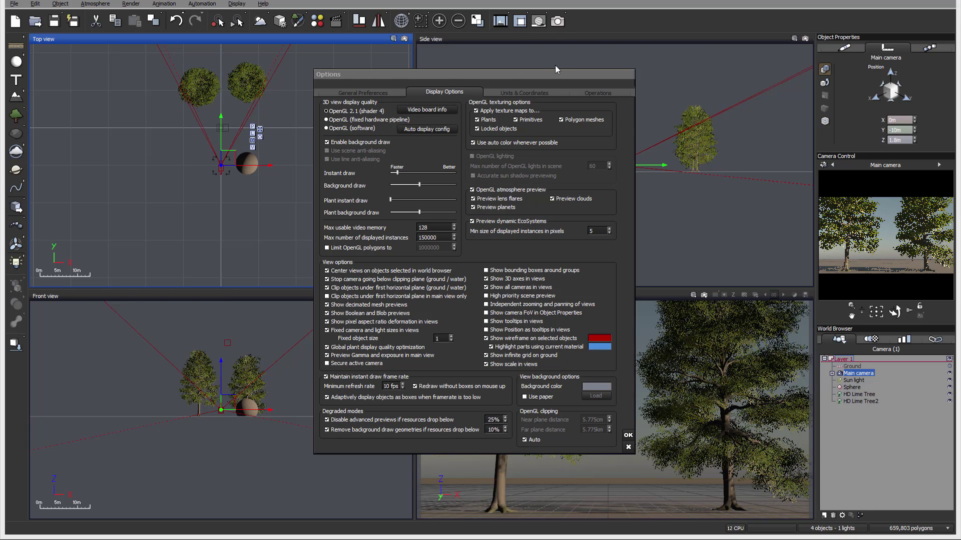
Disable texture maps for plants in the display options and apply the change to the views.
drag(558, 79, 444, 63)
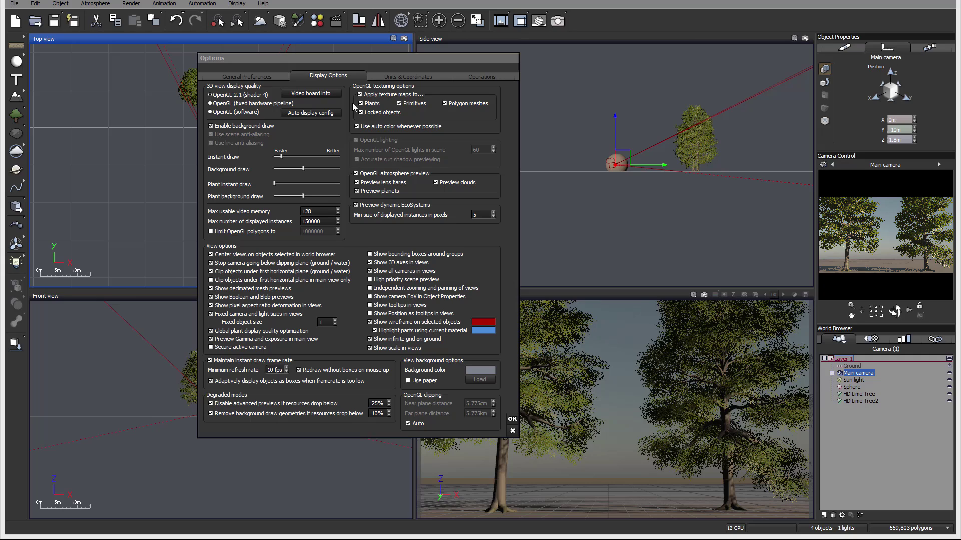
click(370, 106)
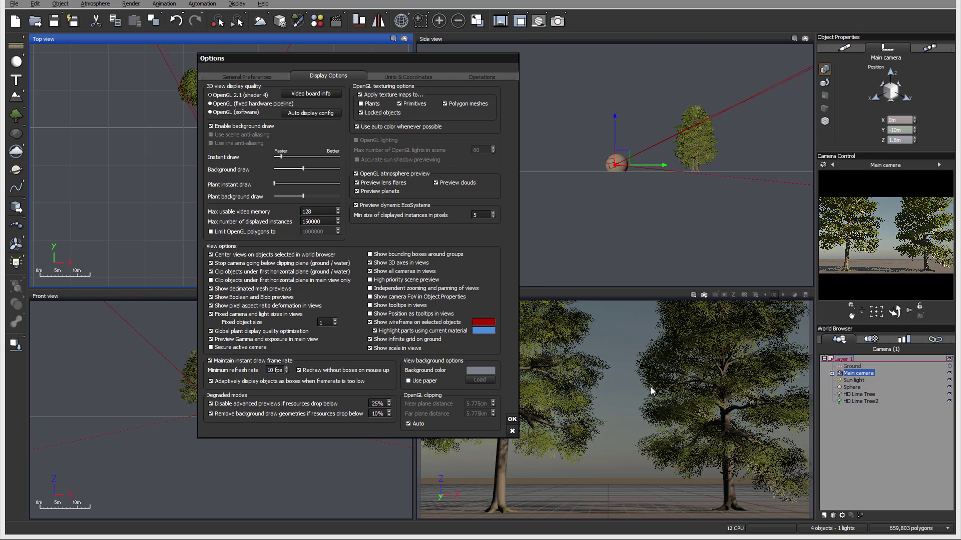
click(512, 419)
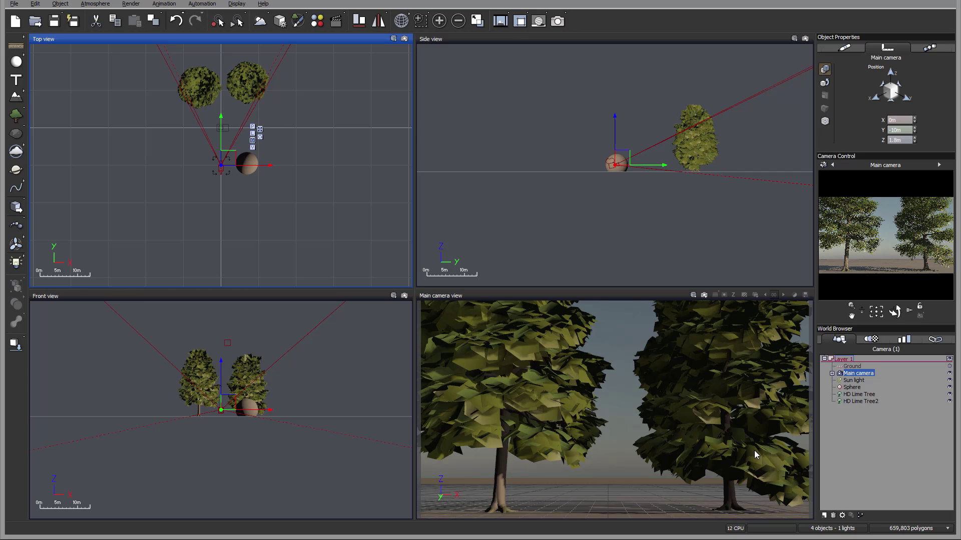
Re-enable texture maps for plants in the display options and apply the change.
click(15, 3)
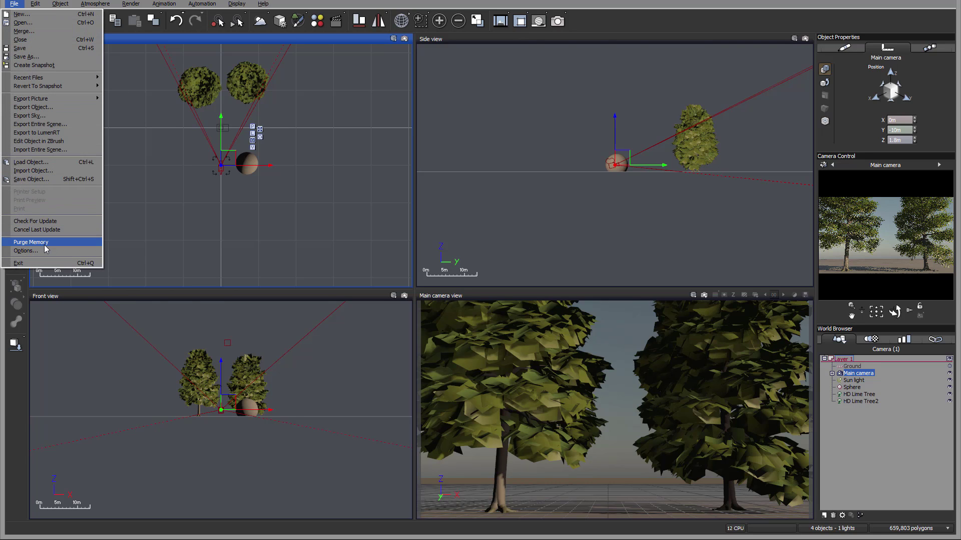
click(48, 250)
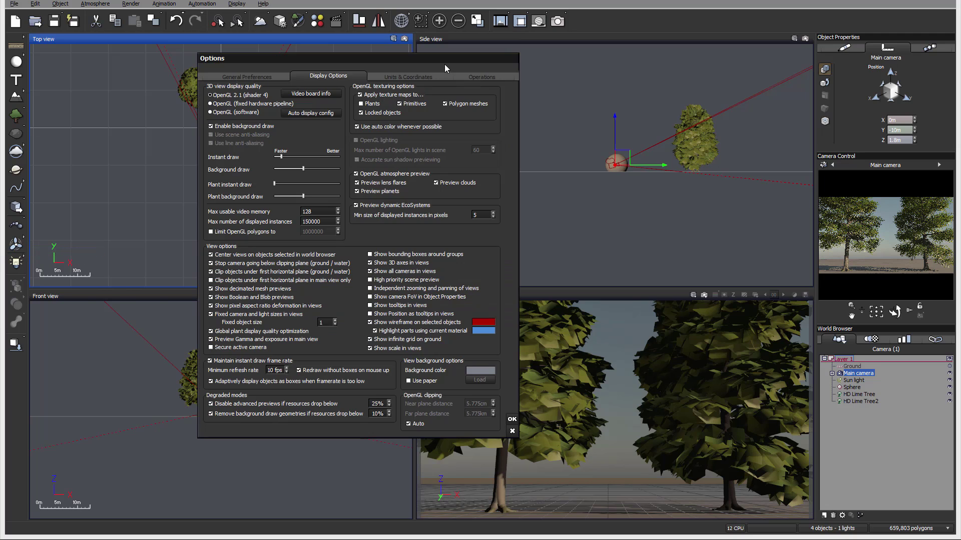
drag(444, 65, 618, 59)
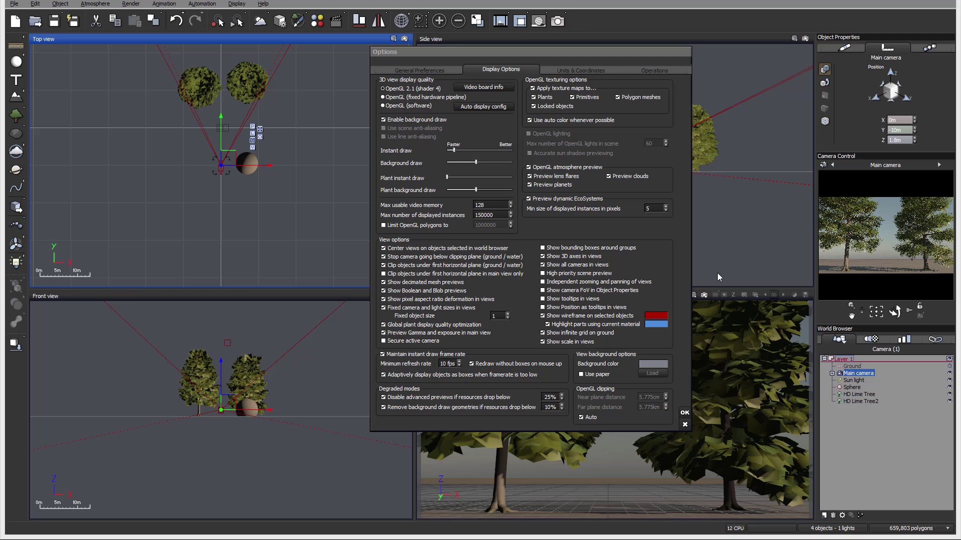
click(686, 414)
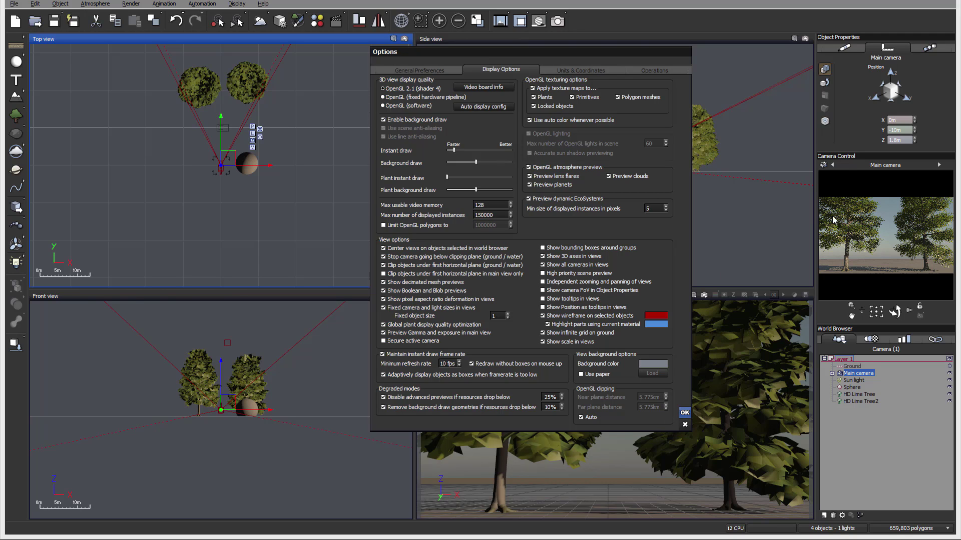
Set the display color of HD Lime Tree to orange, deselect it and select HD Lime Tree2 for comparison.
click(870, 396)
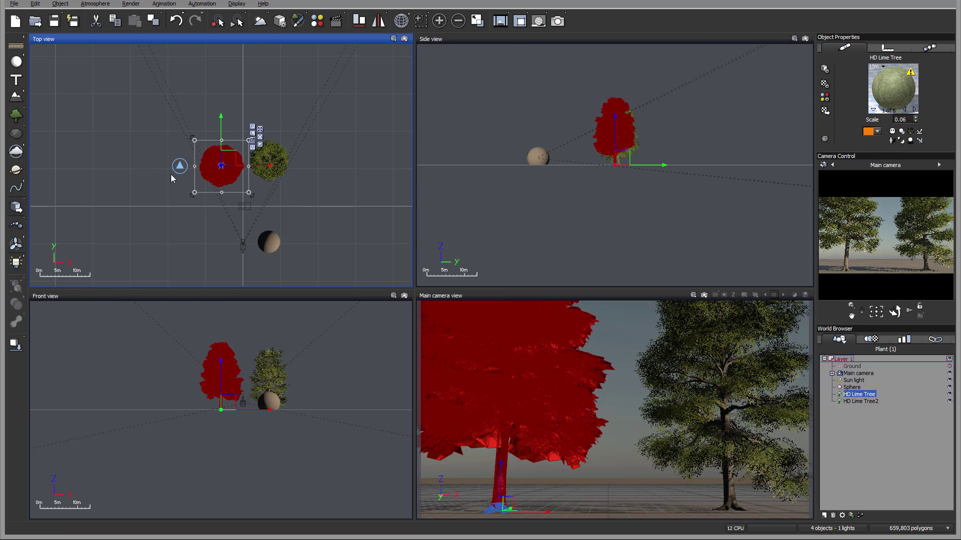
click(187, 176)
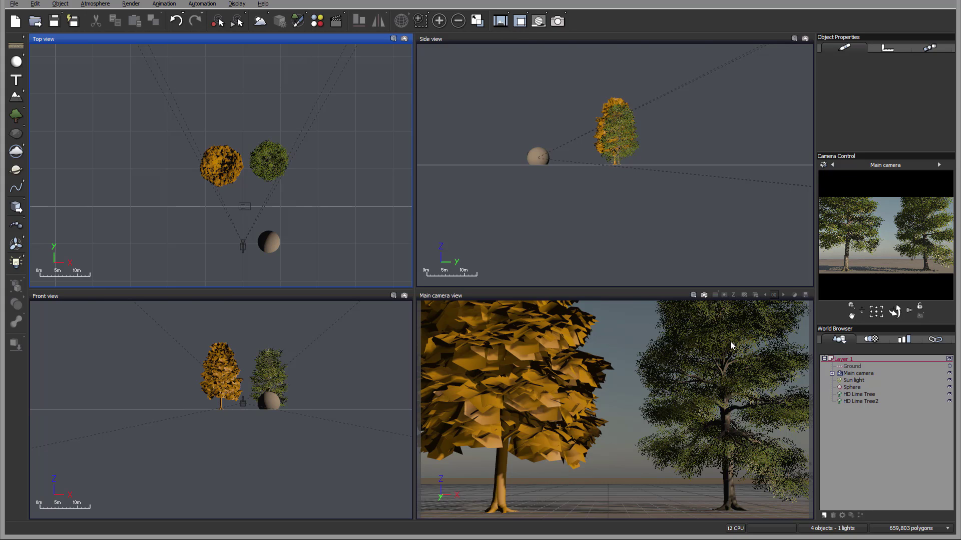
click(856, 402)
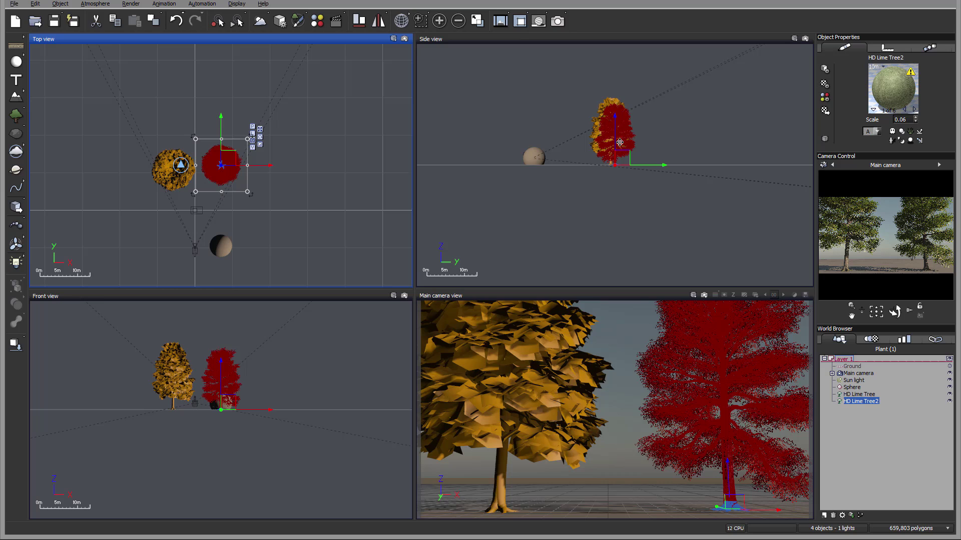
Switch the 3D view display quality to OpenGL (fixed hardware pipeline) and apply it without restarting the application.
click(15, 3)
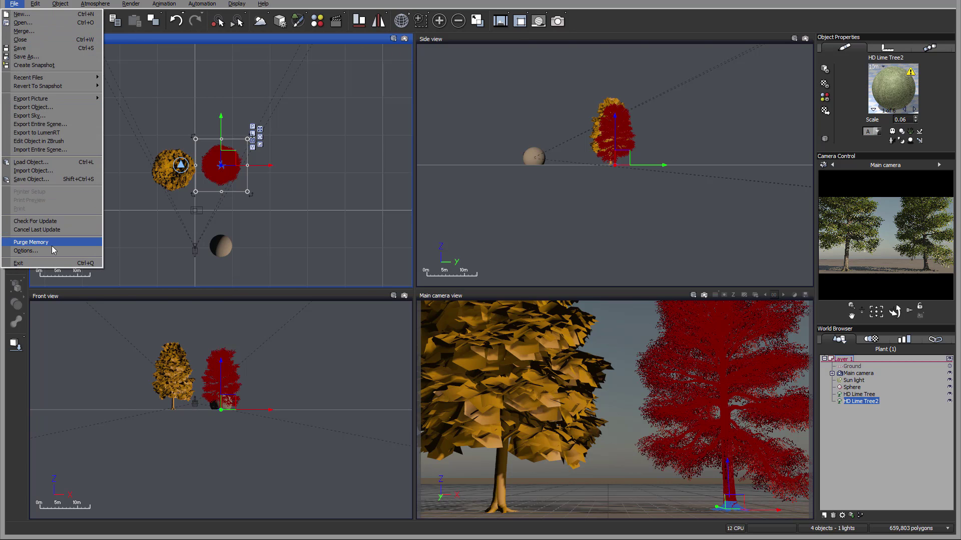
click(25, 251)
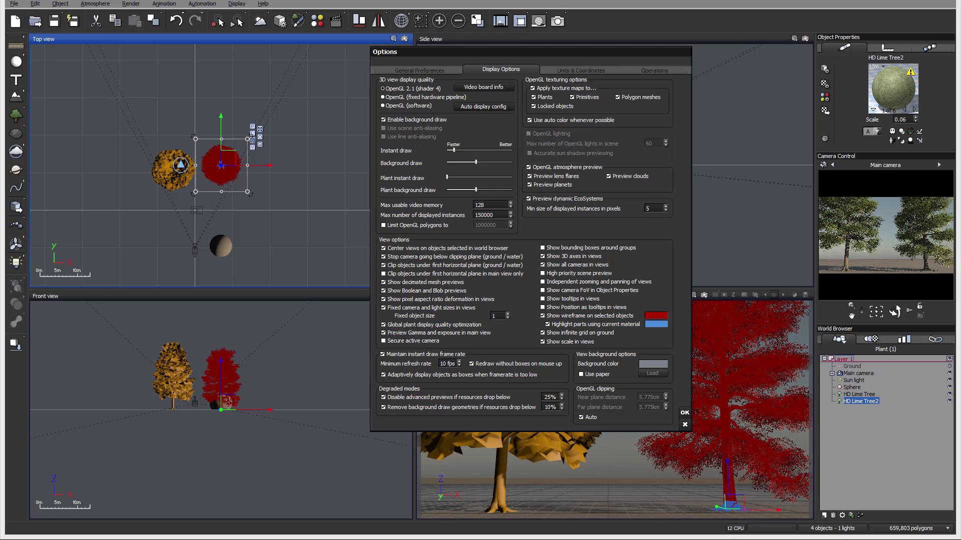
click(621, 471)
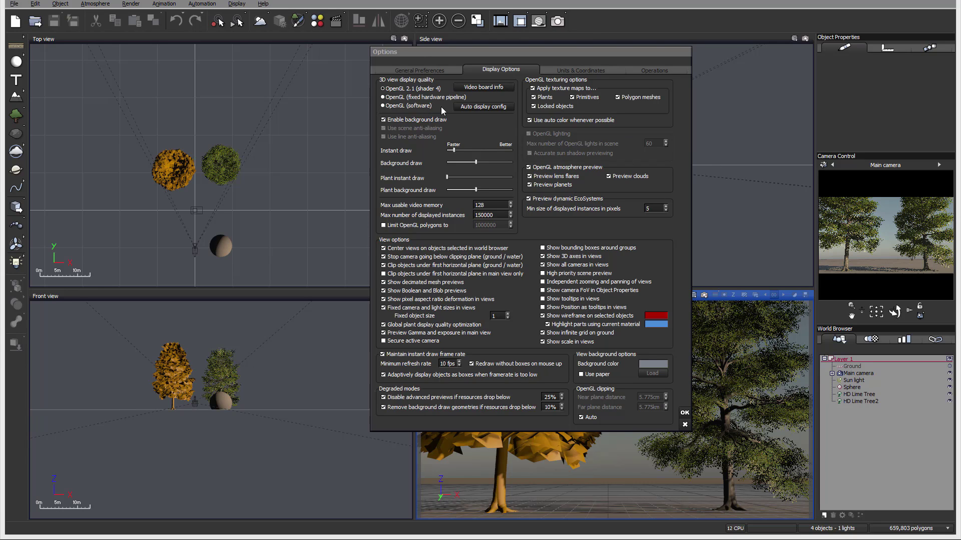
click(423, 89)
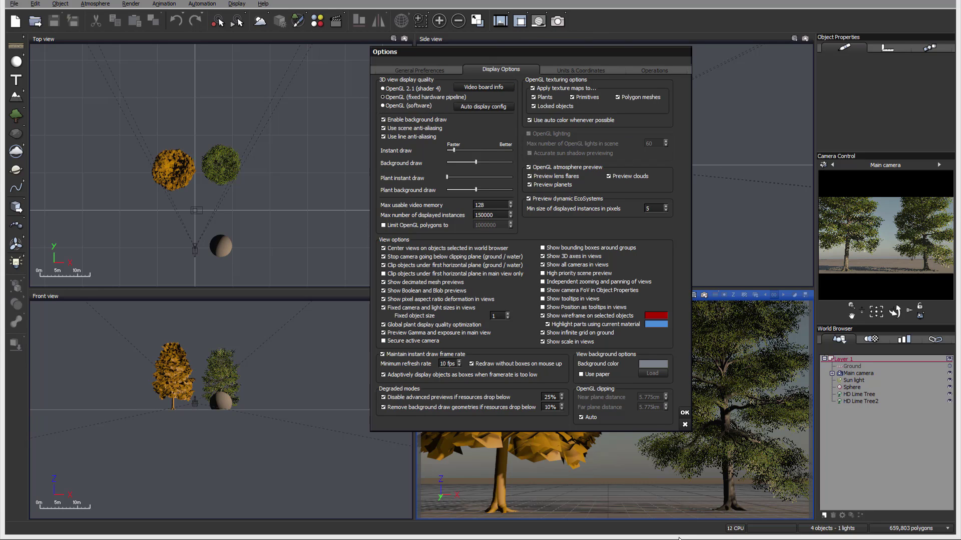
click(684, 414)
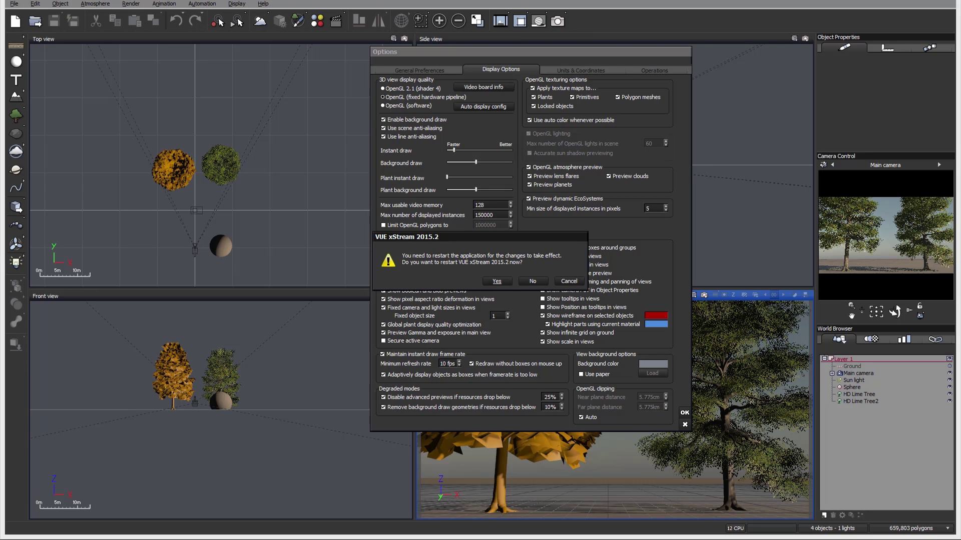
click(532, 282)
Reopen the display options and place the dialog clear of the main camera view to examine the OpenGL lighting settings.
click(15, 4)
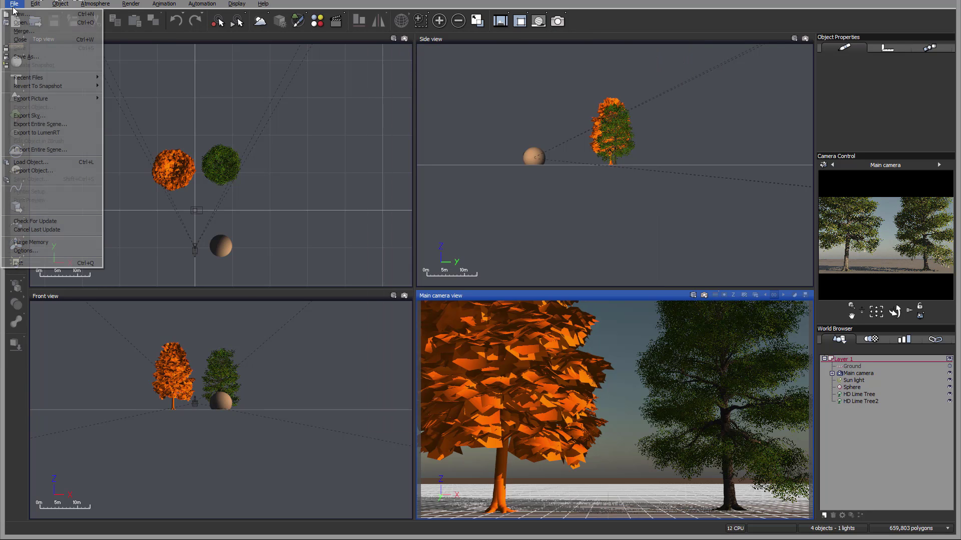
click(25, 250)
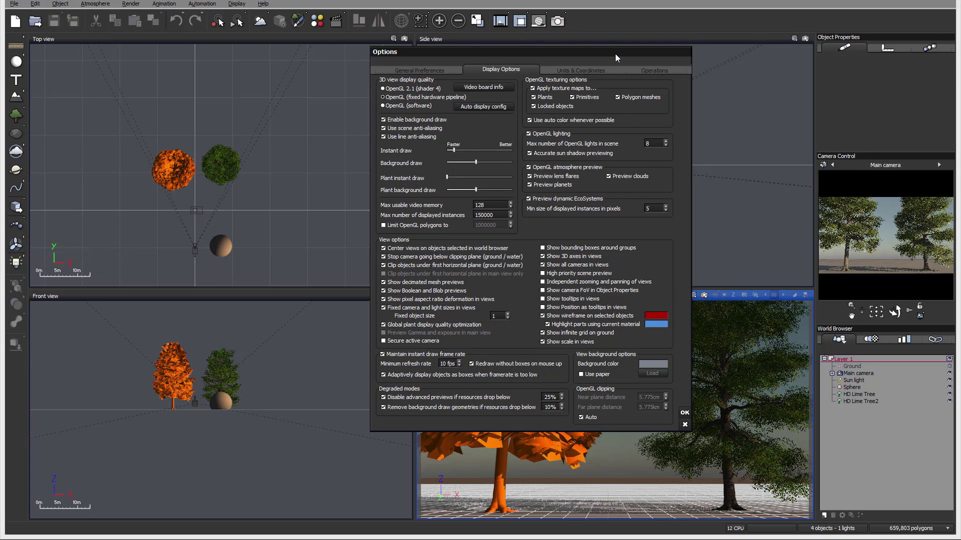
drag(614, 53, 609, 69)
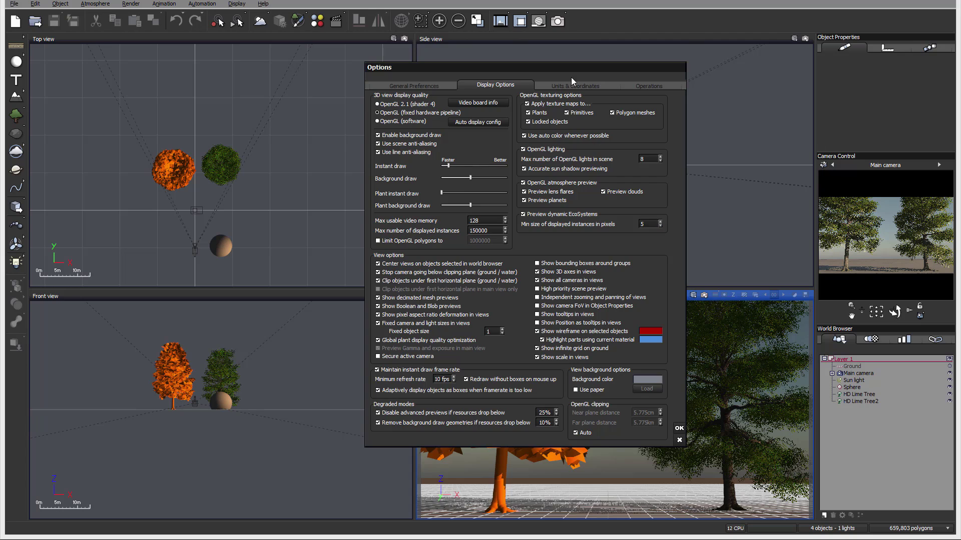
drag(571, 78, 349, 50)
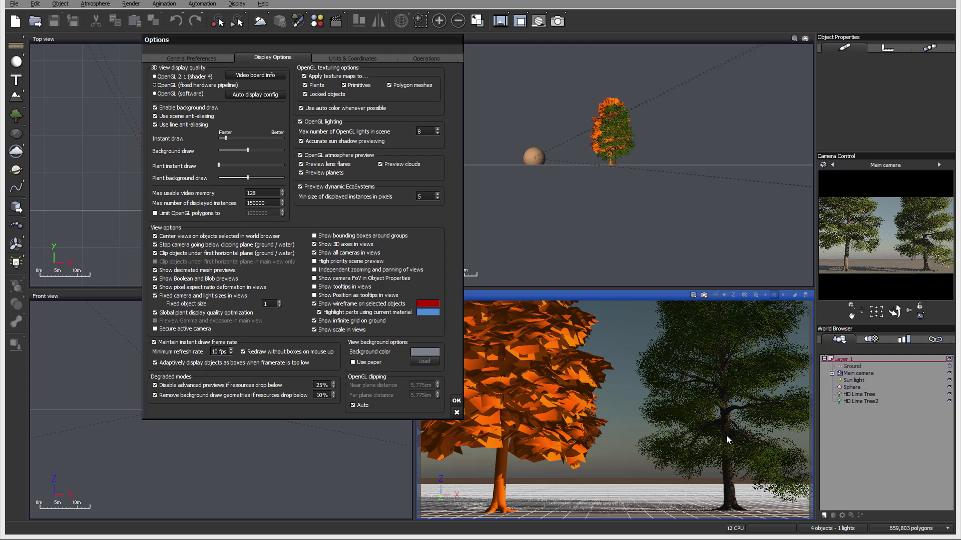
Turn Accurate sun shadow previewing off and back on in the OpenGL lighting options.
click(301, 141)
drag(363, 49, 558, 79)
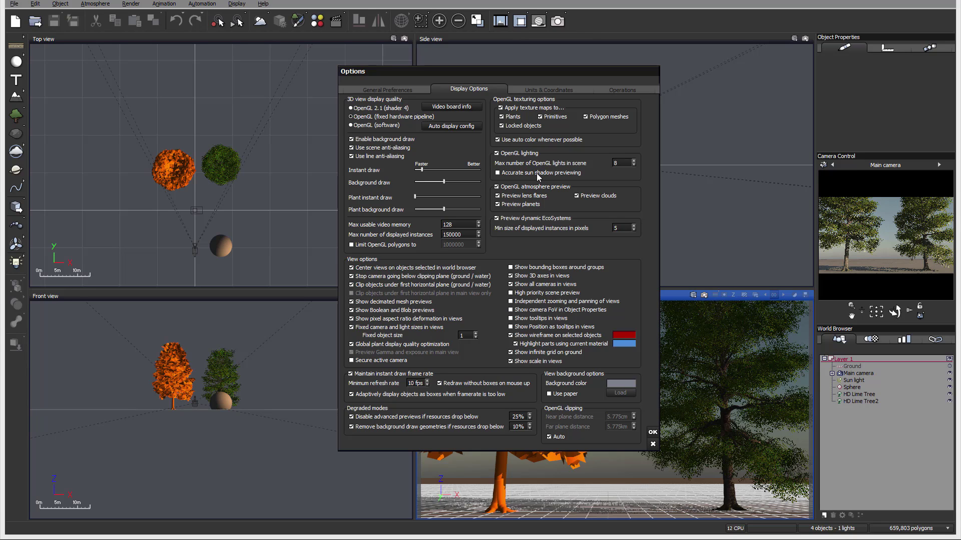
click(352, 294)
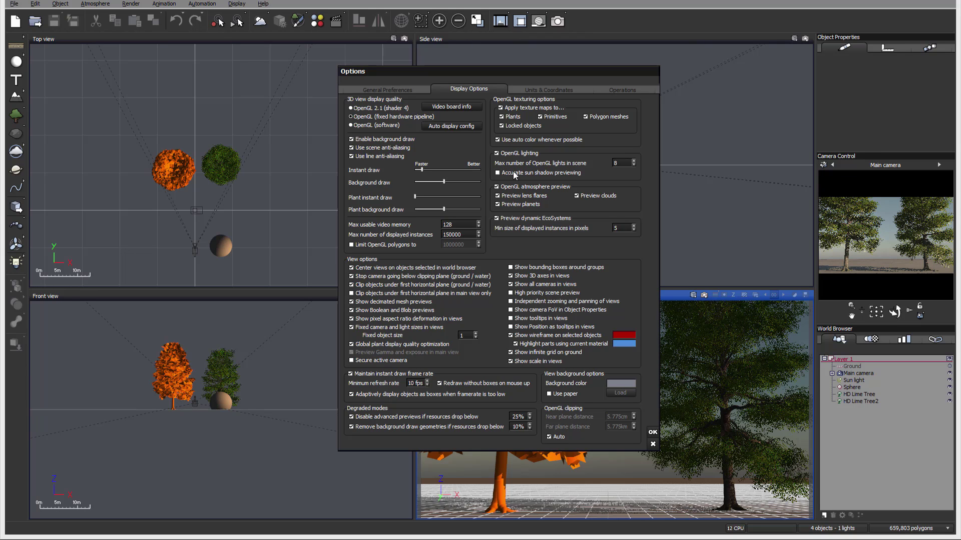
drag(531, 79, 441, 59)
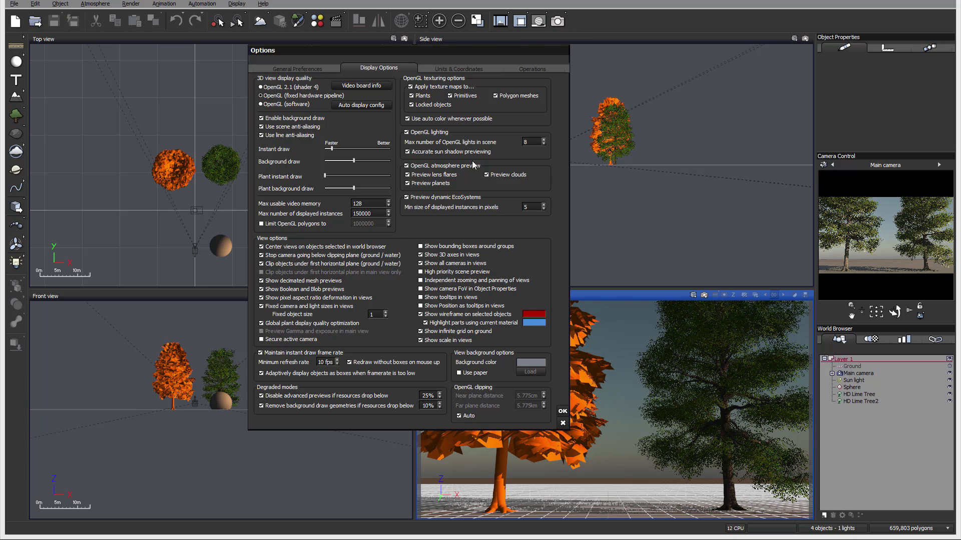
Set the minimum size of displayed instances for the dynamic EcoSystem preview to 10 pixels.
drag(489, 55, 502, 91)
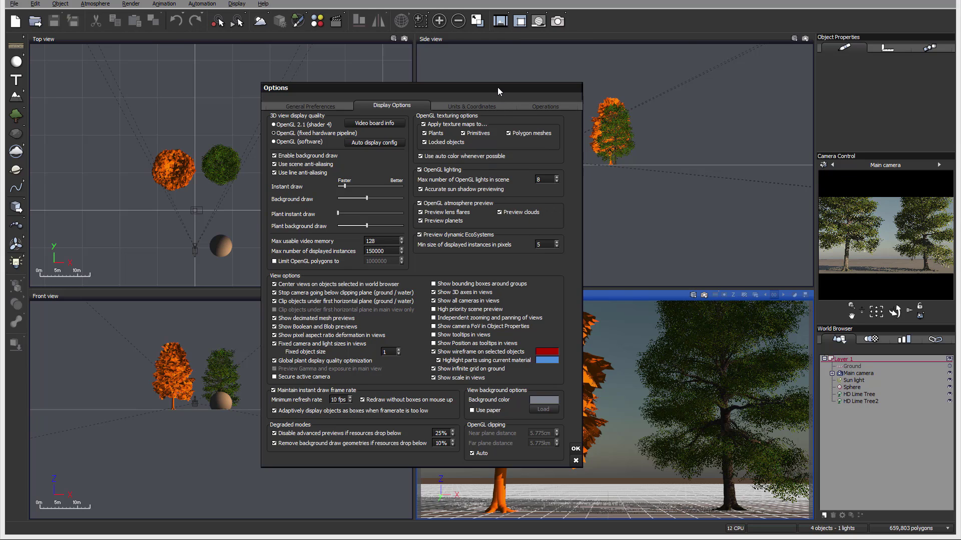
drag(497, 88, 465, 60)
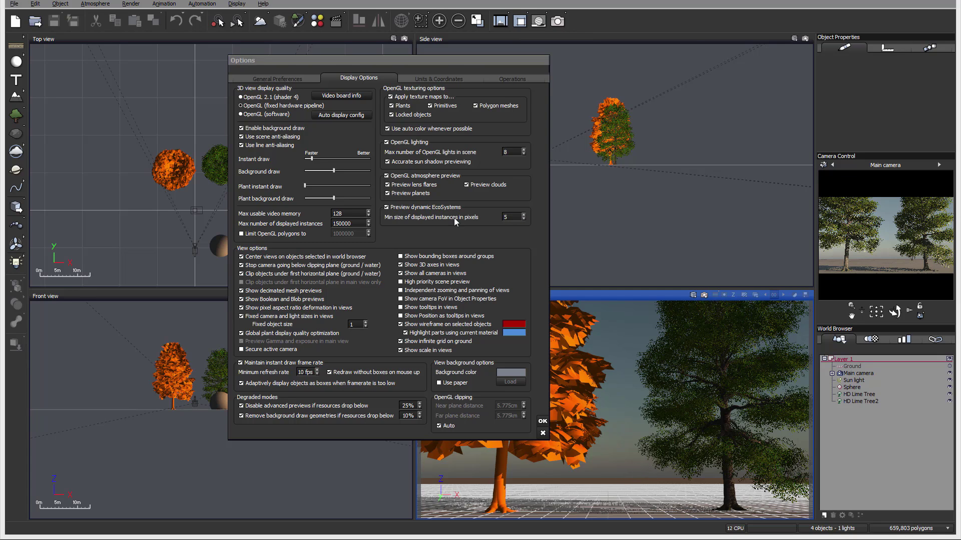
double_click(513, 215)
text(10)
click(494, 220)
Switch the 3D view display quality to OpenGL 2.1 (shader 4) and accept the display options.
drag(494, 60, 584, 67)
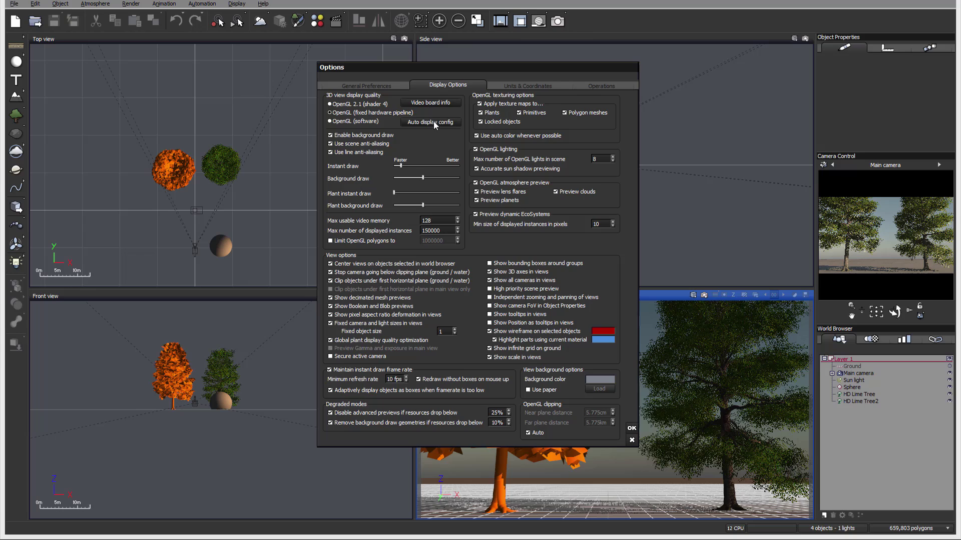
click(352, 111)
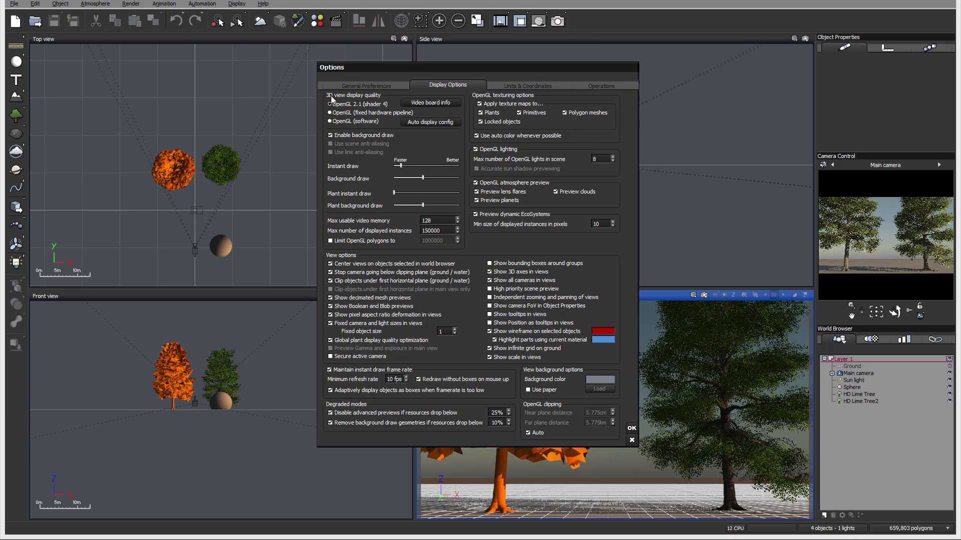
click(632, 429)
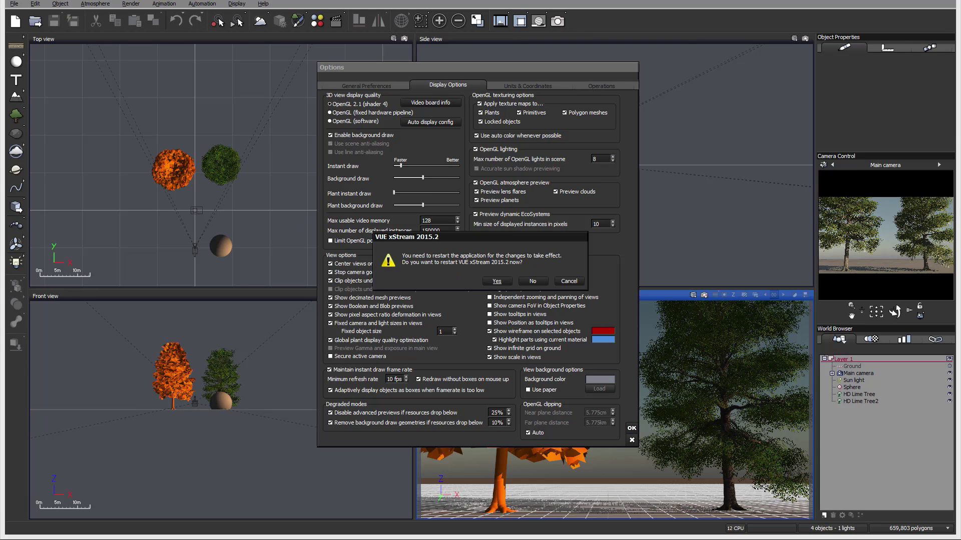